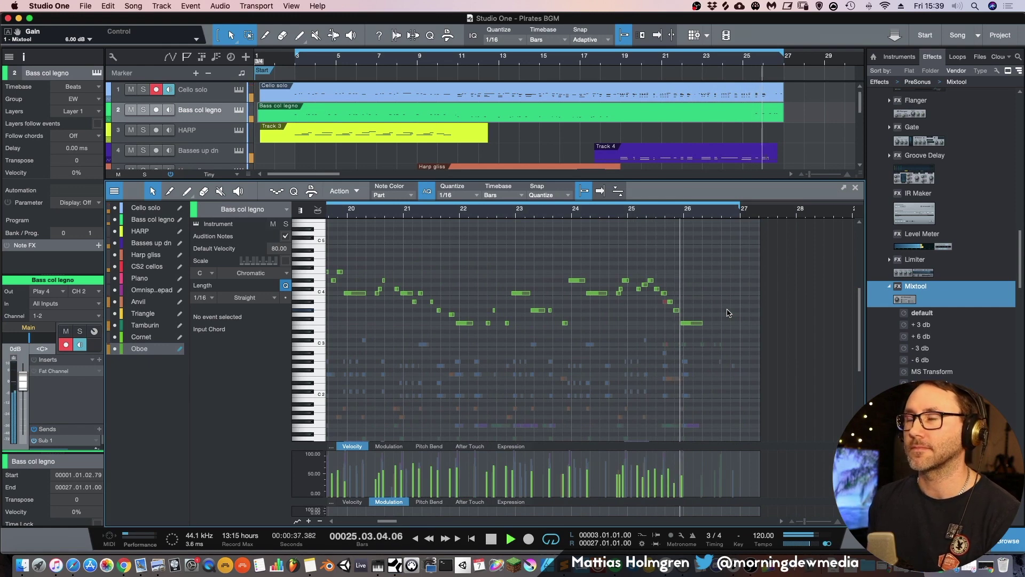
# Stop playback, return to the full arrangement without the note editor, and select the Cello solo track
pyautogui.press('space')
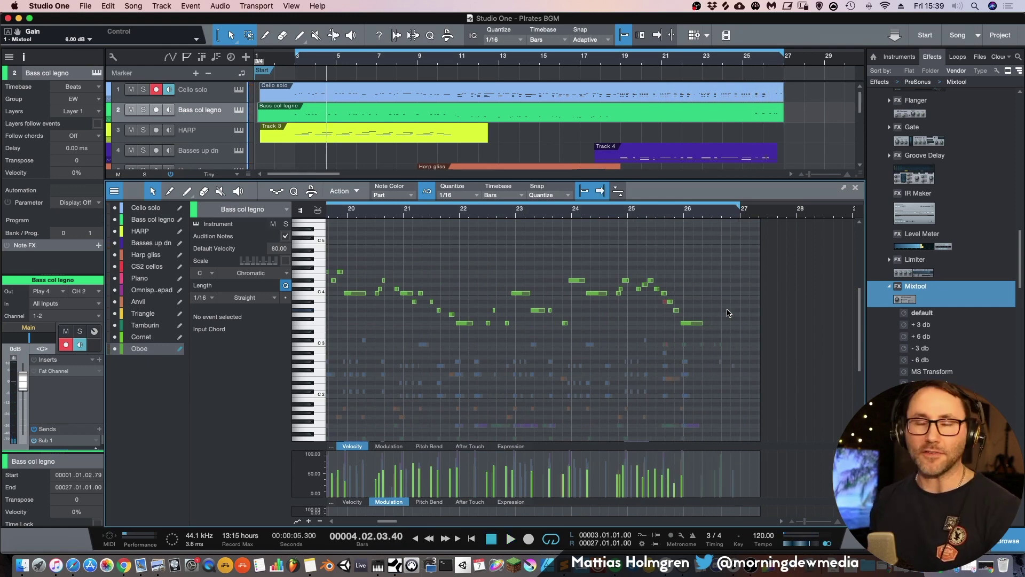
pyautogui.hscroll(2, 437, 215)
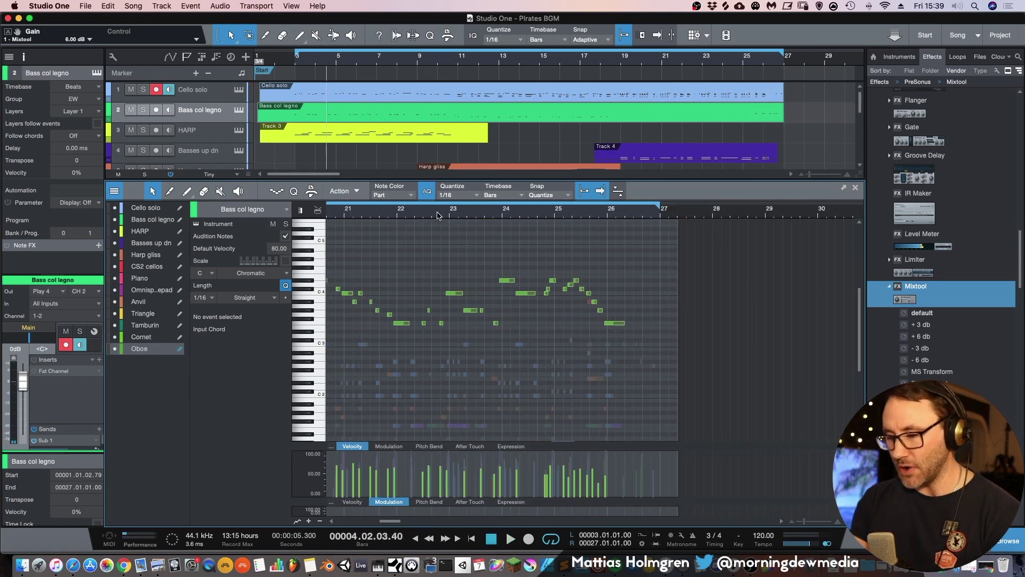
pyautogui.press('F3')
pyautogui.press('F3')
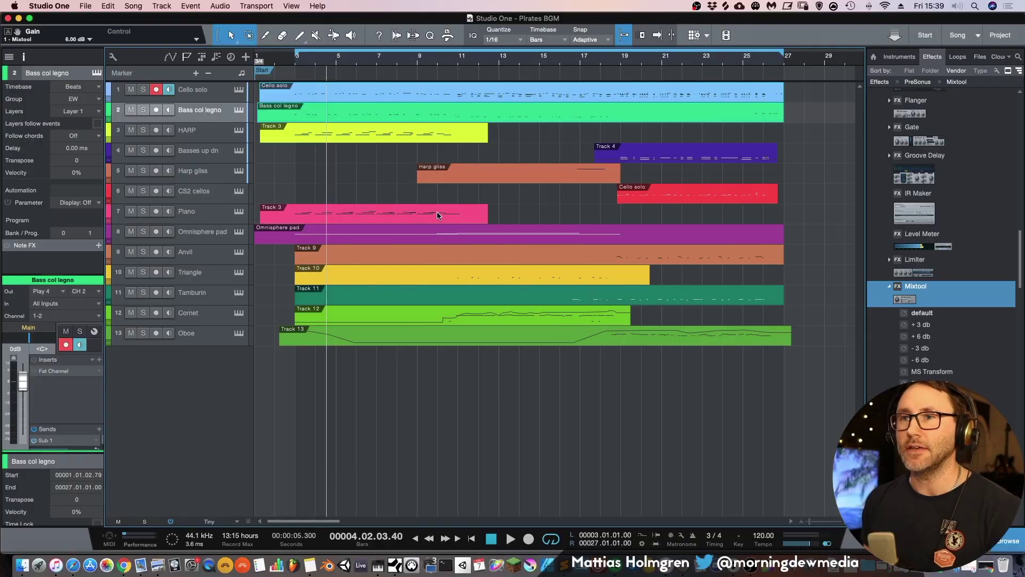
pyautogui.click(437, 215)
pyautogui.click(190, 90)
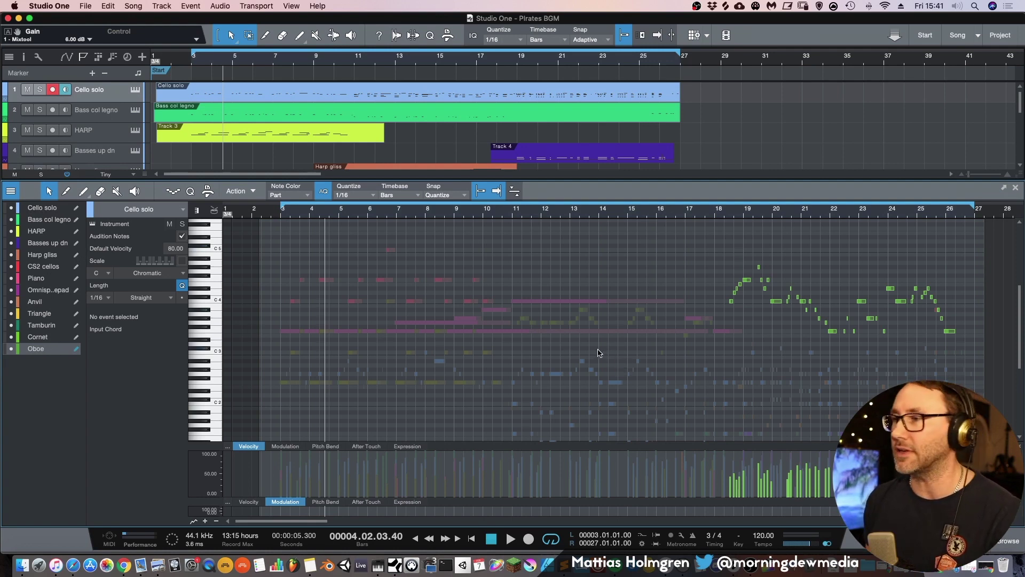
# Look through the overlaid notes of all tracks across the pitch range, and close the note editor
pyautogui.scroll(-2, 1008, 329)
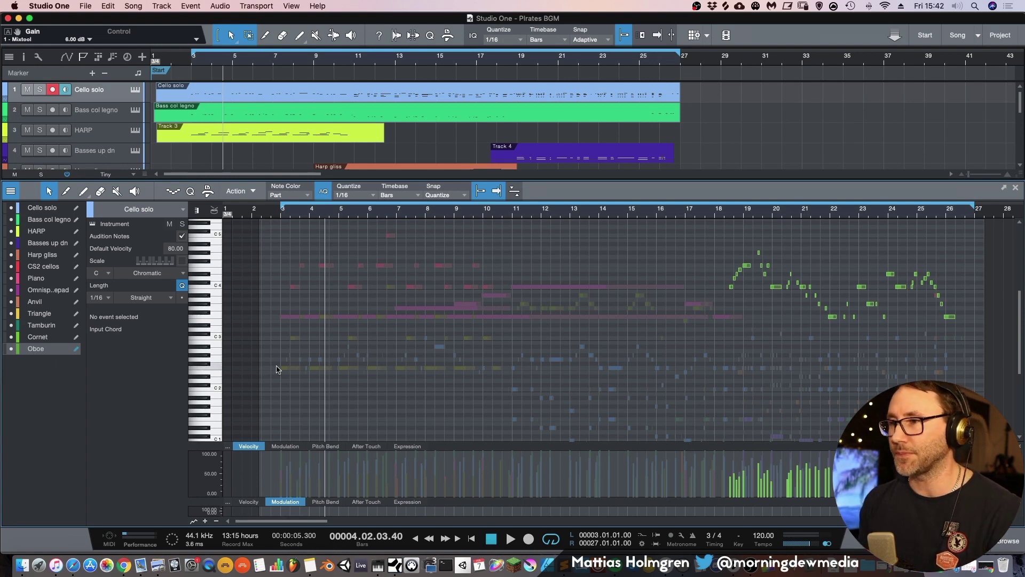
pyautogui.moveTo(283, 524); pyautogui.dragTo(295, 525)
pyautogui.scroll(-3, 1014, 340)
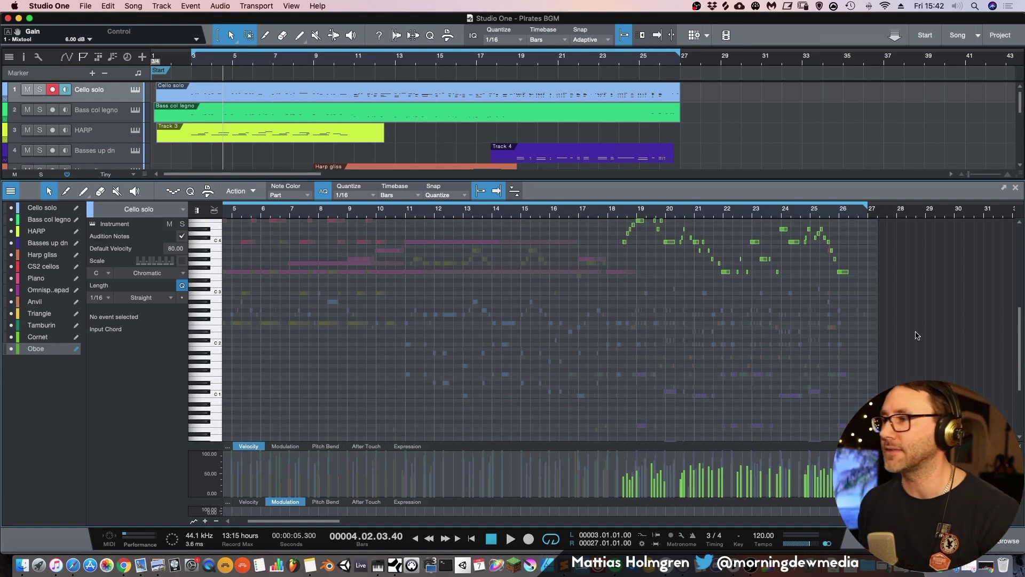
pyautogui.scroll(-4, 1019, 359)
pyautogui.scroll(1, 693, 372)
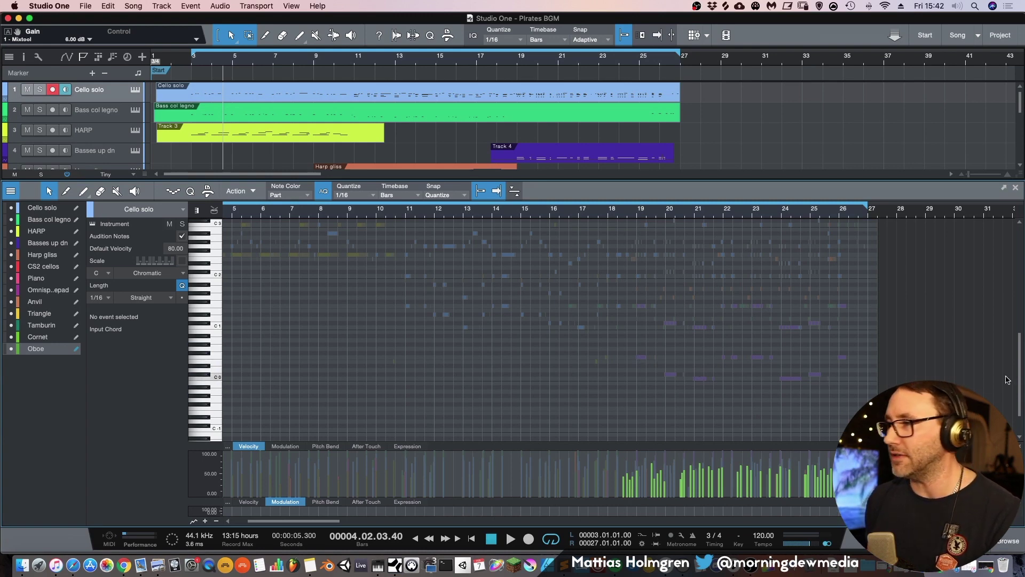
pyautogui.scroll(8, 717, 315)
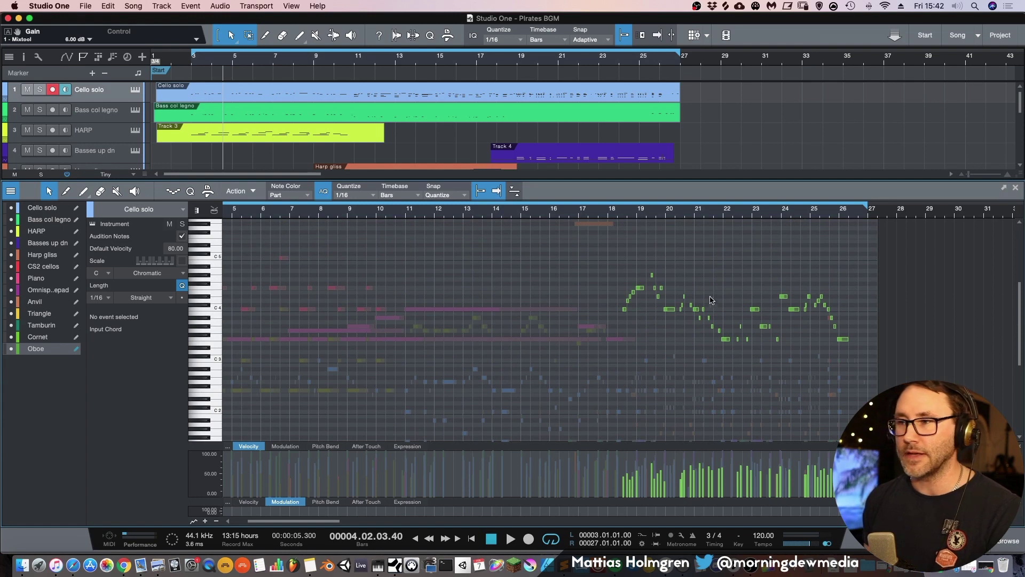
pyautogui.press('F2')
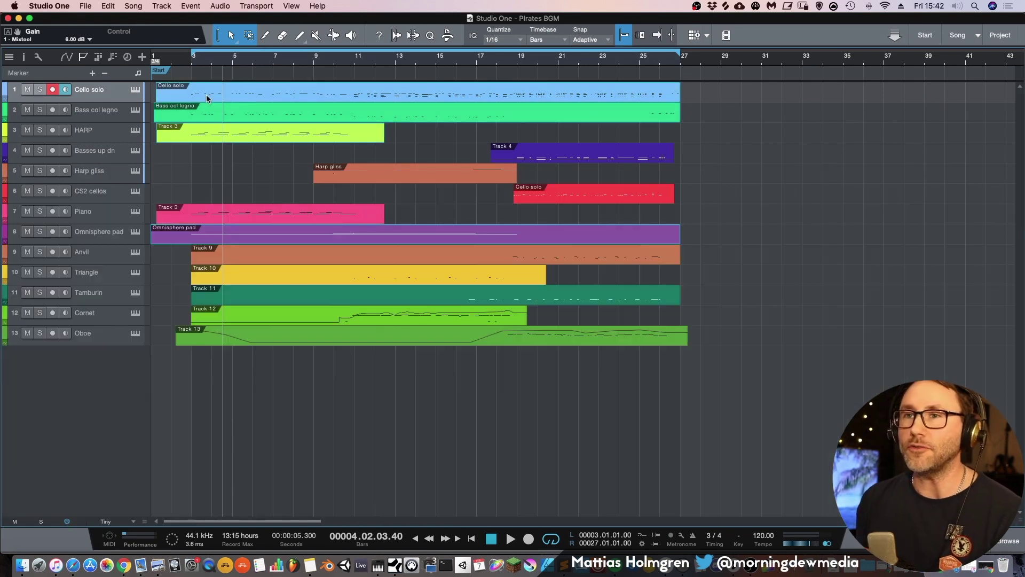
# Open the Cello solo part in the note editor and play the song from just before bar 3
pyautogui.doubleClick(222, 93)
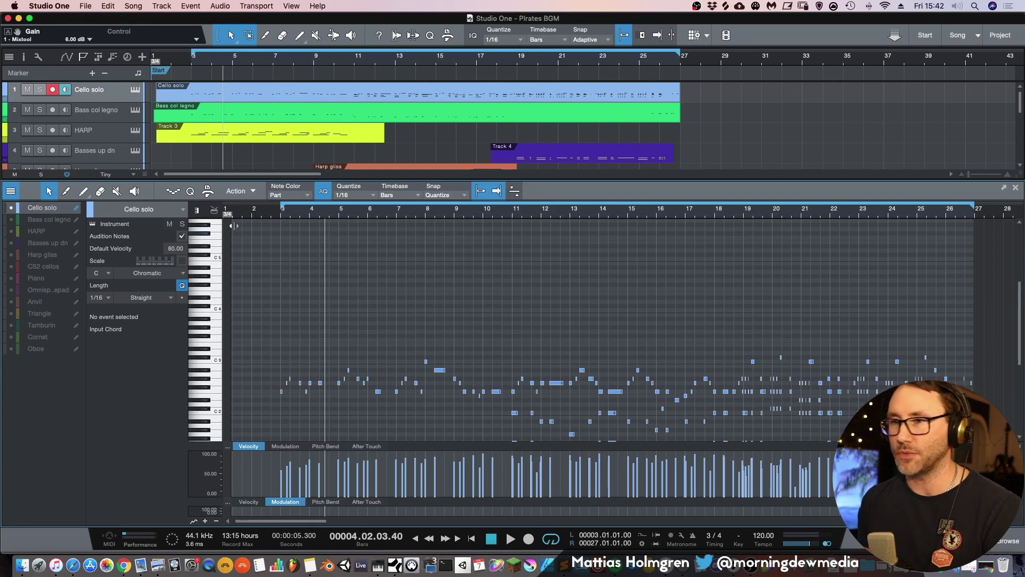
pyautogui.click(273, 216)
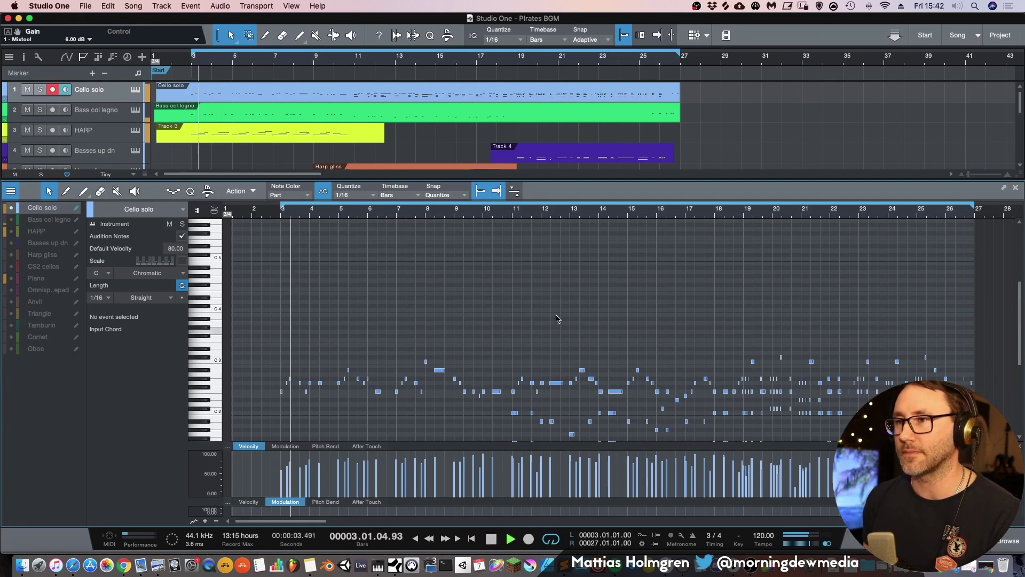
pyautogui.scroll(2, 575, 246)
pyautogui.hscroll(-3, 576, 245)
pyautogui.scroll(-2, 575, 246)
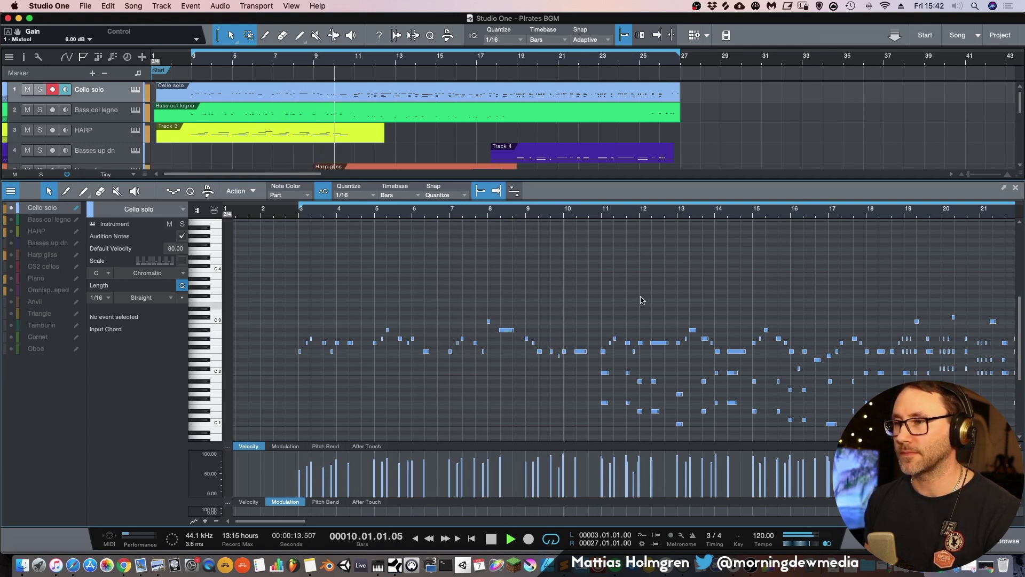
pyautogui.press('space')
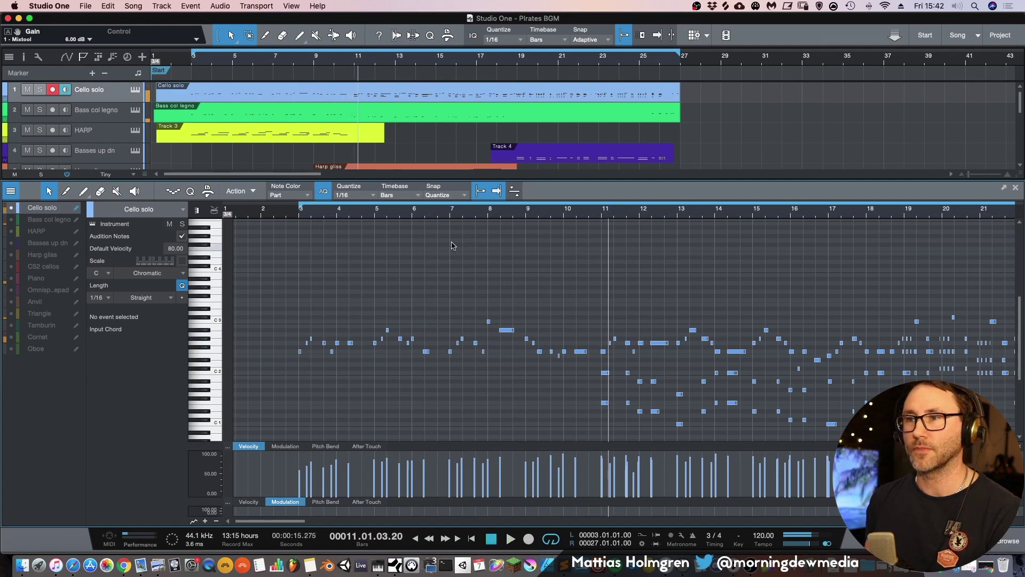
# Activate the ValhallaRoom and Pro EQ inserts on the Omnisphere channel and set its volume to -21.7 dB
pyautogui.press('F3')
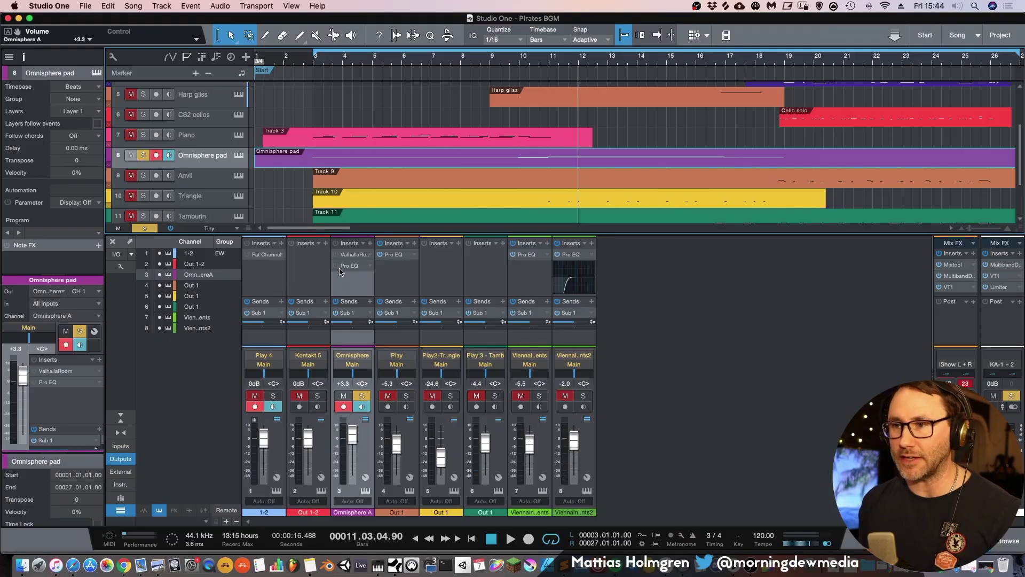
pyautogui.click(336, 265)
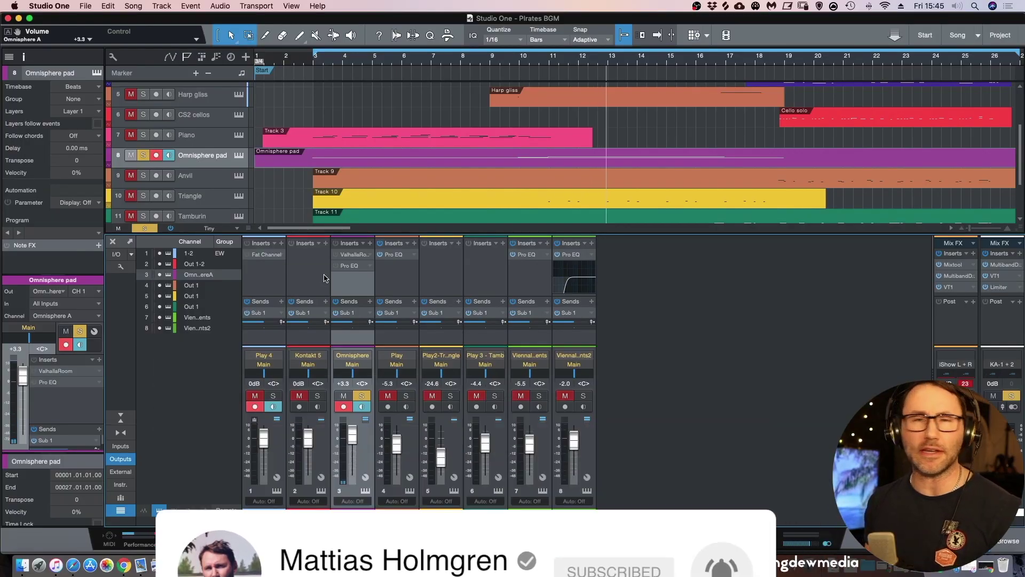
pyautogui.click(354, 254)
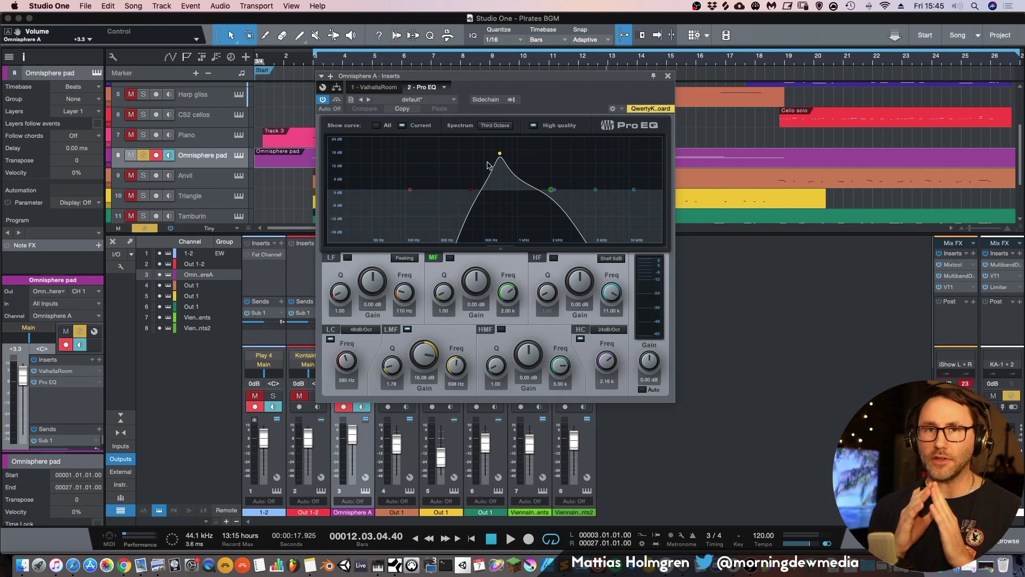
pyautogui.click(667, 76)
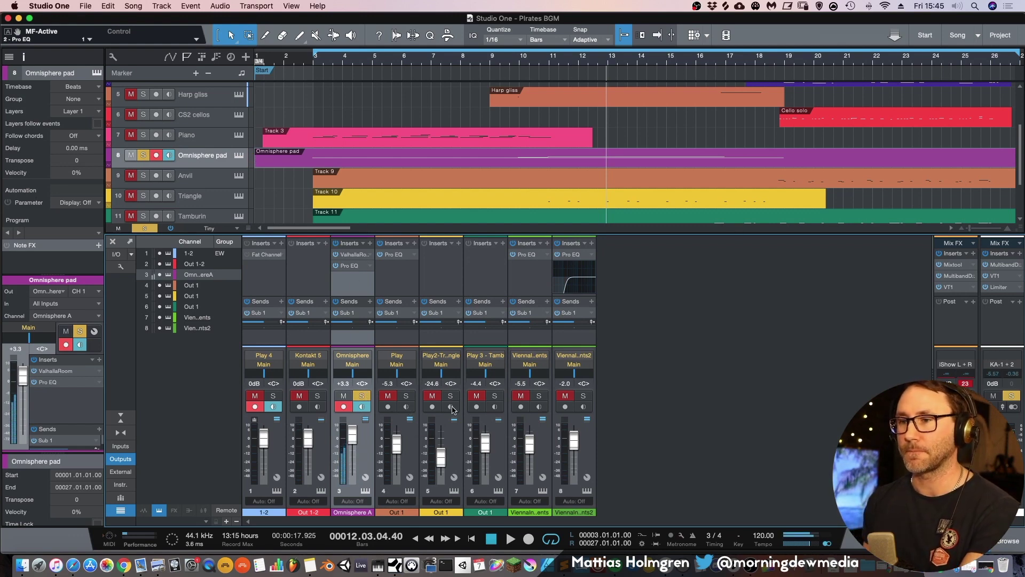
pyautogui.moveTo(348, 447)
pyautogui.mouseDown()
pyautogui.moveTo(353, 461)
pyautogui.moveTo(360, 441)
pyautogui.mouseUp()
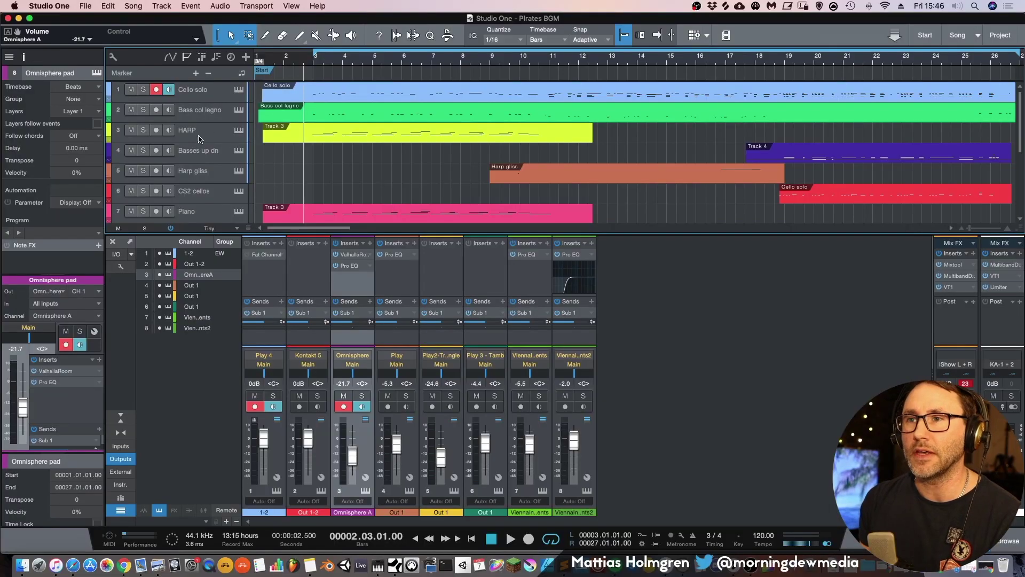
# Solo the HARP track with Cello solo disarmed, and play the harp part with its notes open
pyautogui.click(345, 134)
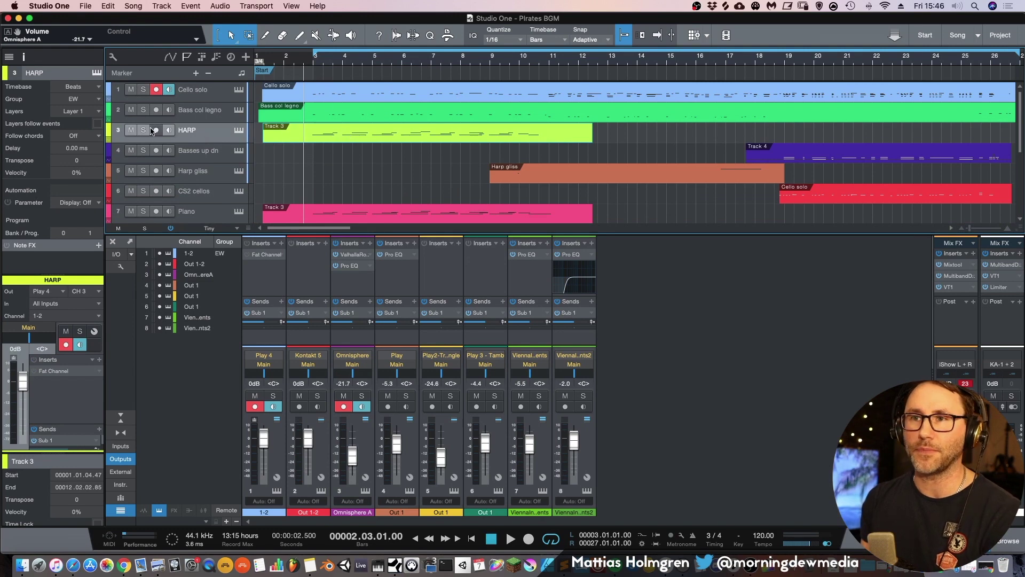
pyautogui.press('s')
pyautogui.click(155, 90)
pyautogui.press('space')
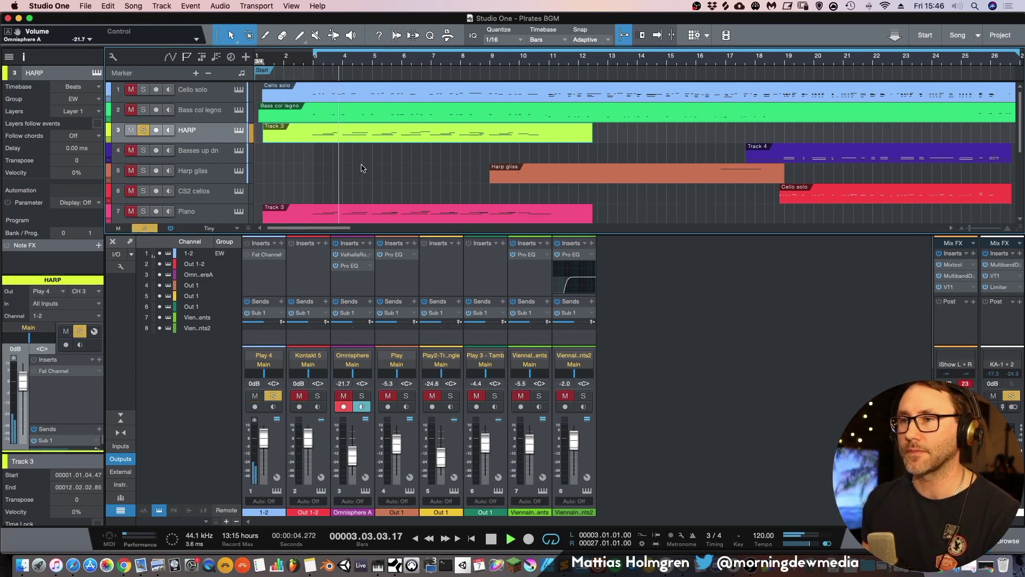
pyautogui.doubleClick(369, 131)
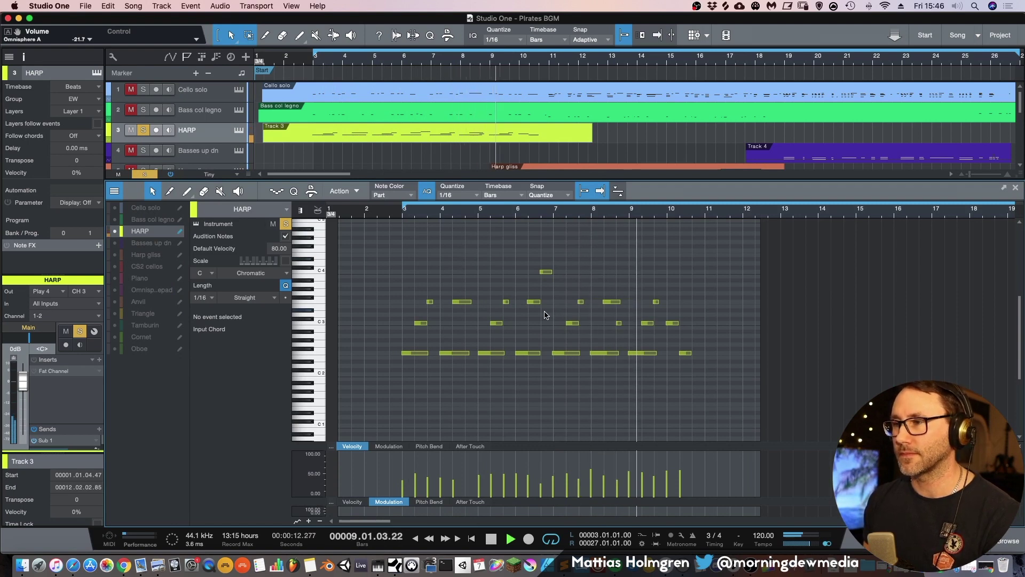
pyautogui.press('space')
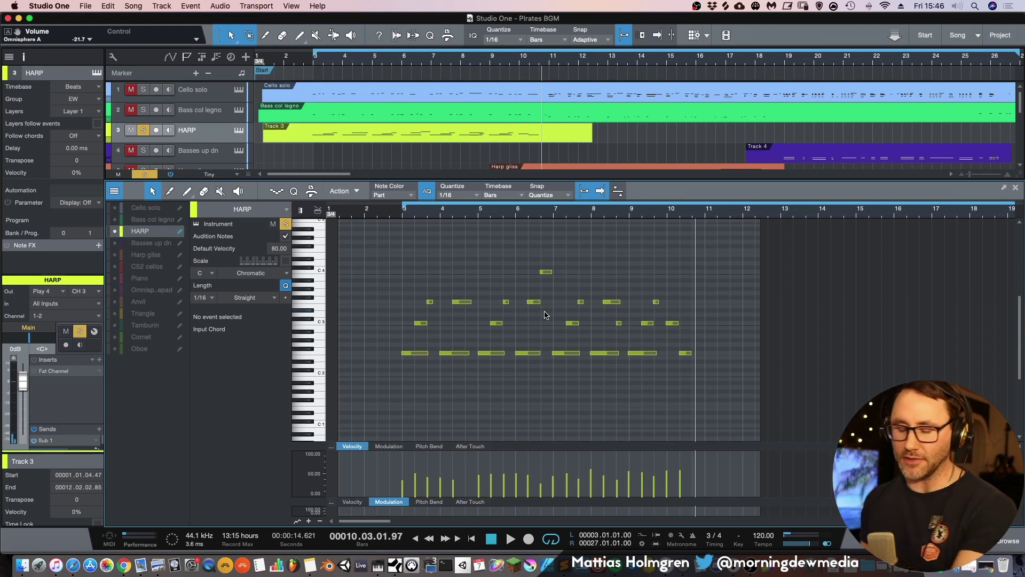
# Arm the HARP track and play it soloed together with Cello solo, switching to the full arrangement
pyautogui.click(156, 130)
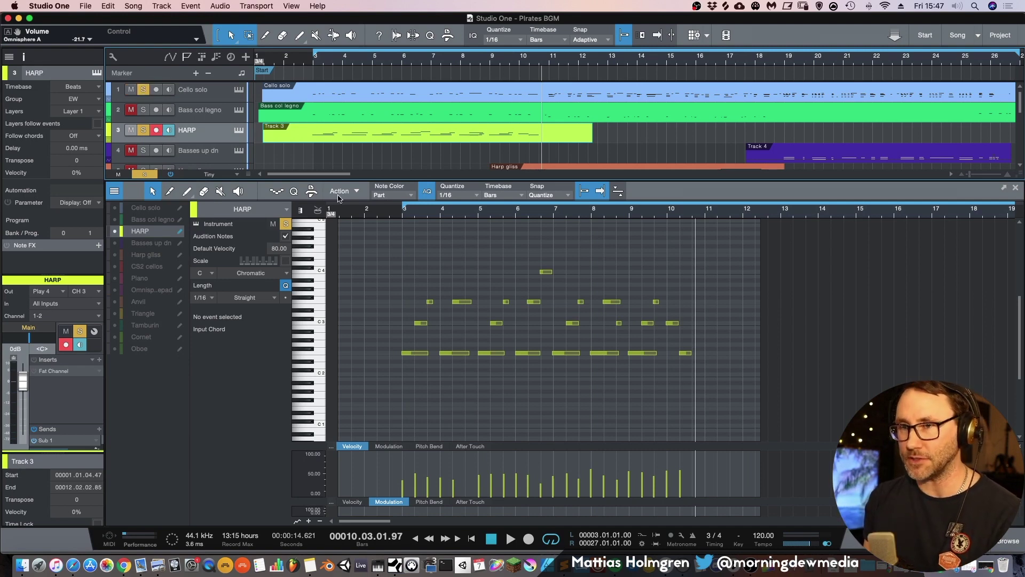
pyautogui.press('space')
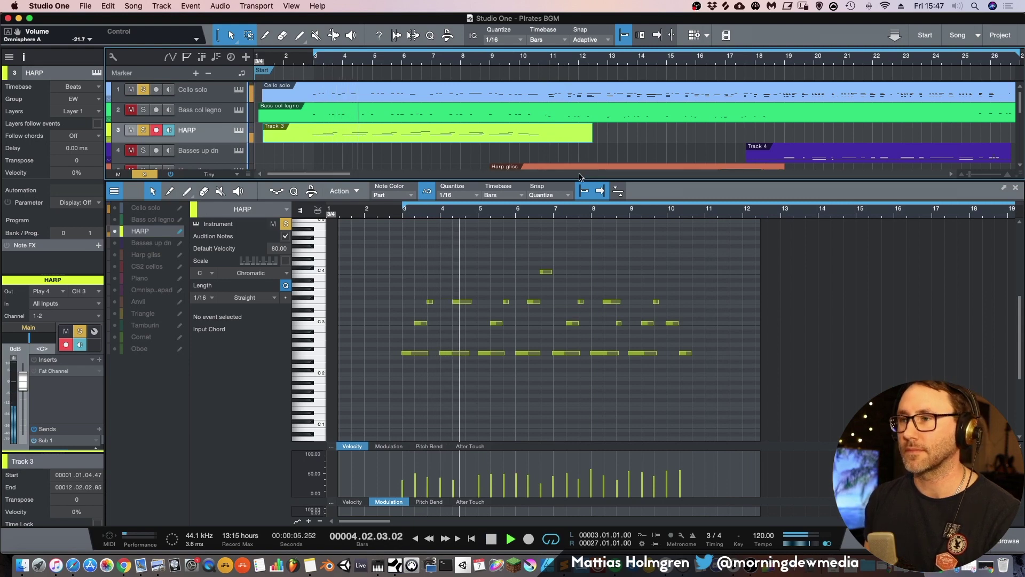
pyautogui.press('F3')
pyautogui.press('F3')
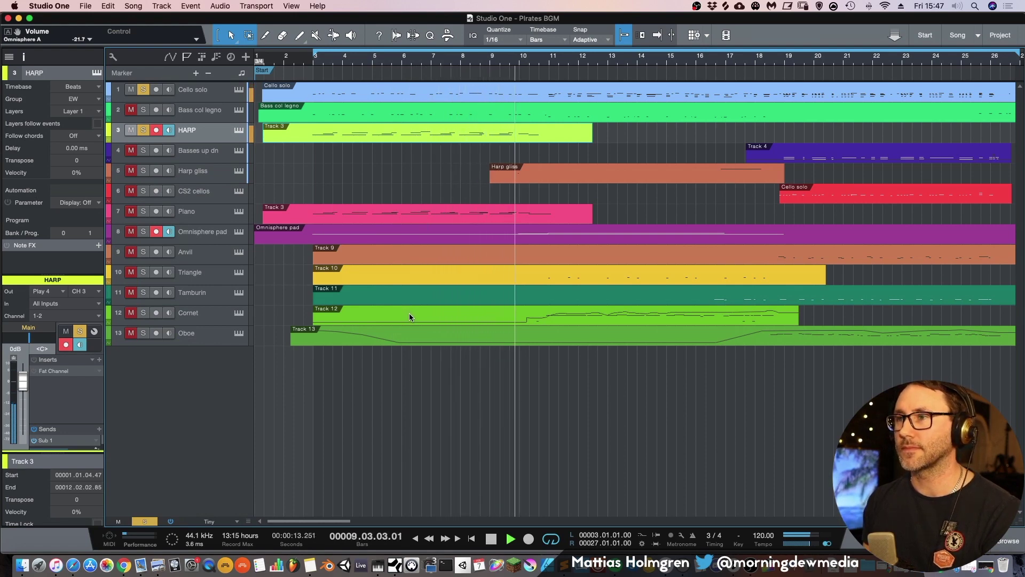
pyautogui.press('space')
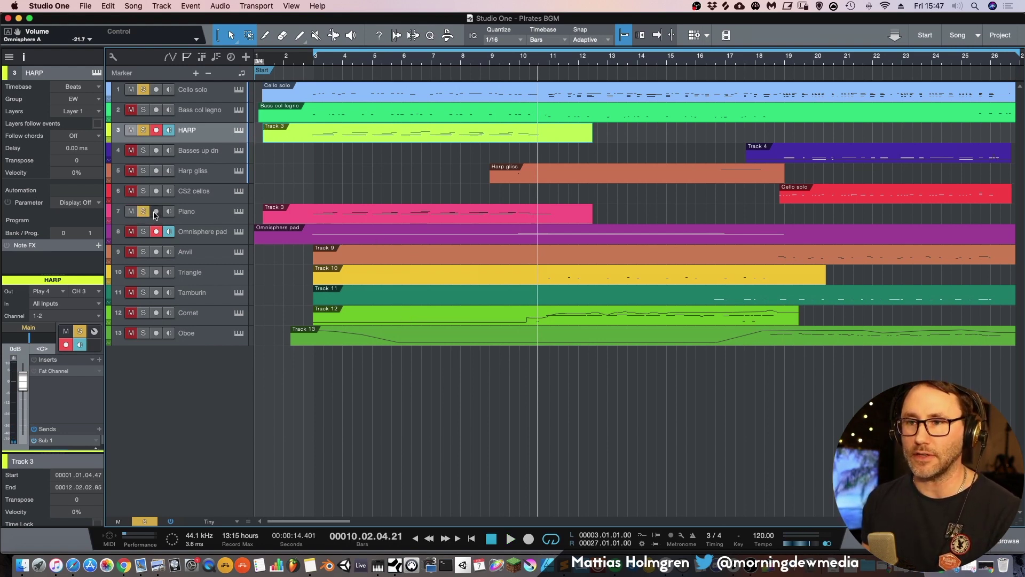
# Open the Piano part's notes and play the soloed piano, harp and cello together from just before bar 3
pyautogui.click(302, 58)
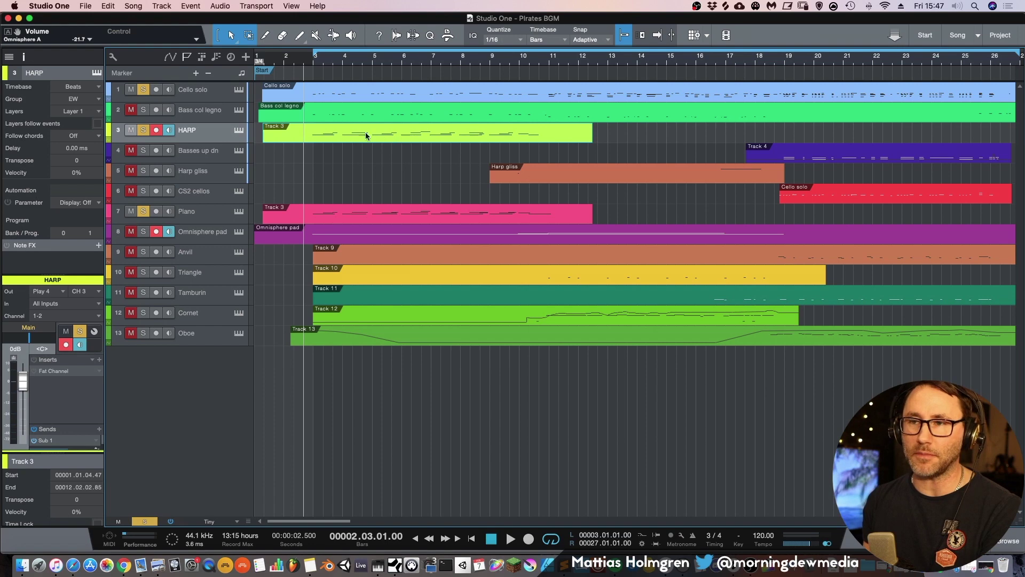
pyautogui.doubleClick(354, 214)
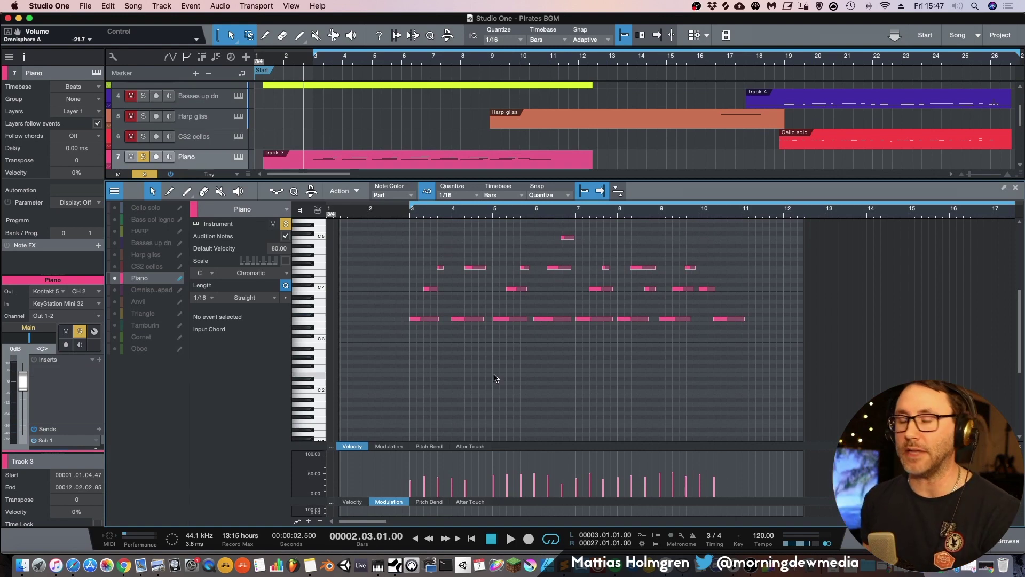
pyautogui.press('space')
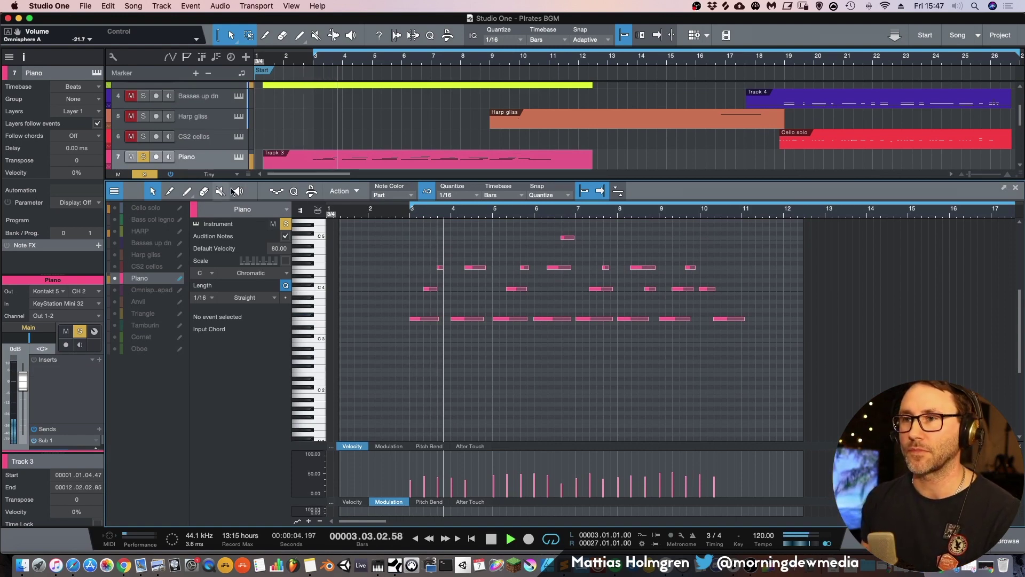
pyautogui.press('F3')
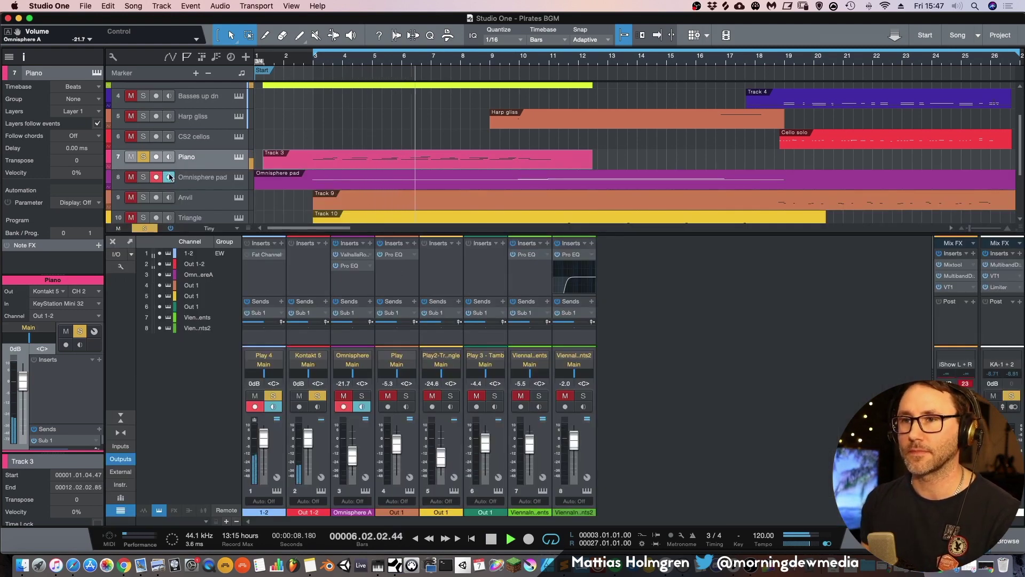
pyautogui.scroll(3, 349, 153)
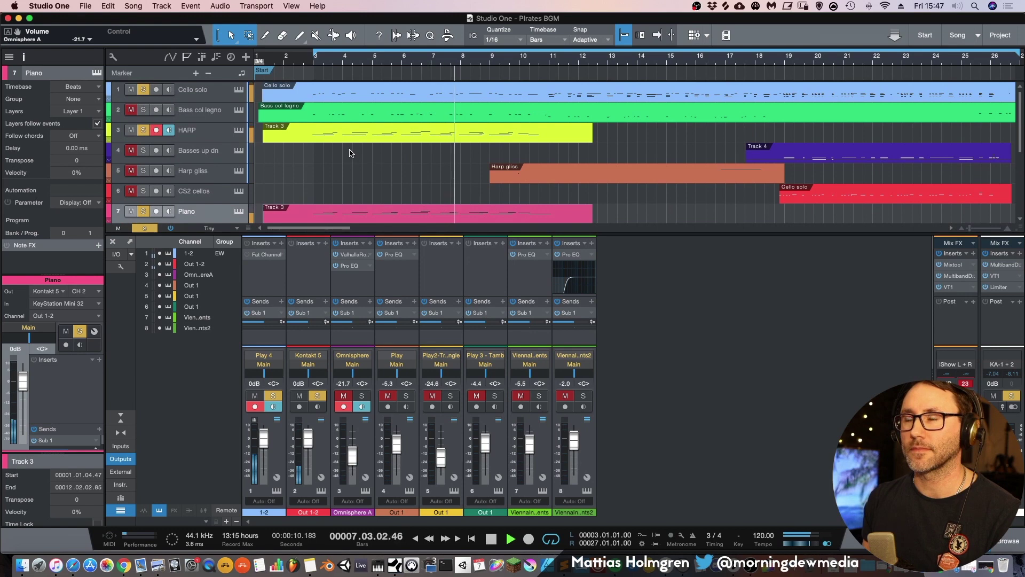
pyautogui.scroll(-5, 349, 154)
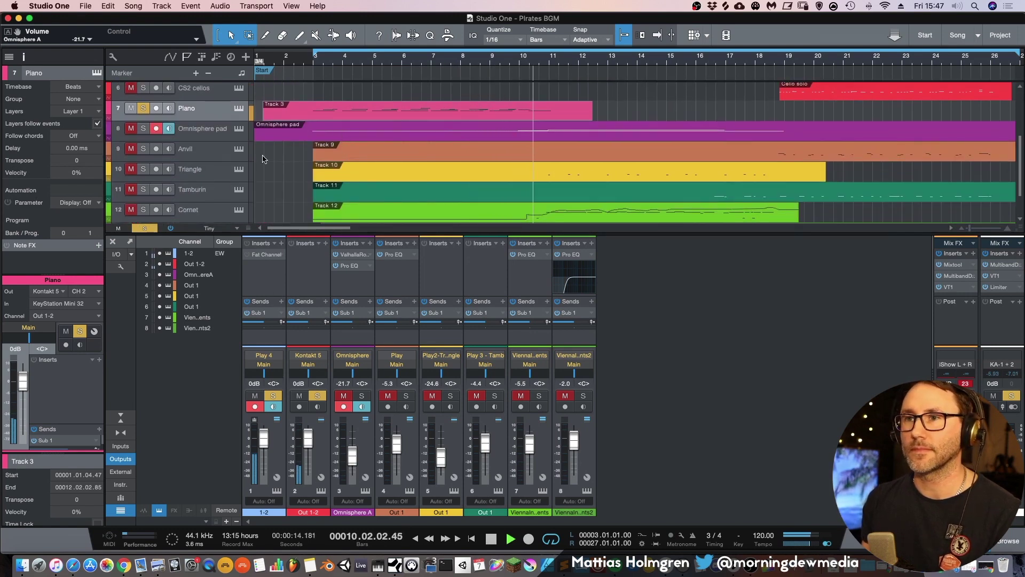
pyautogui.scroll(4, 351, 160)
pyautogui.press('space')
pyautogui.scroll(1, 312, 202)
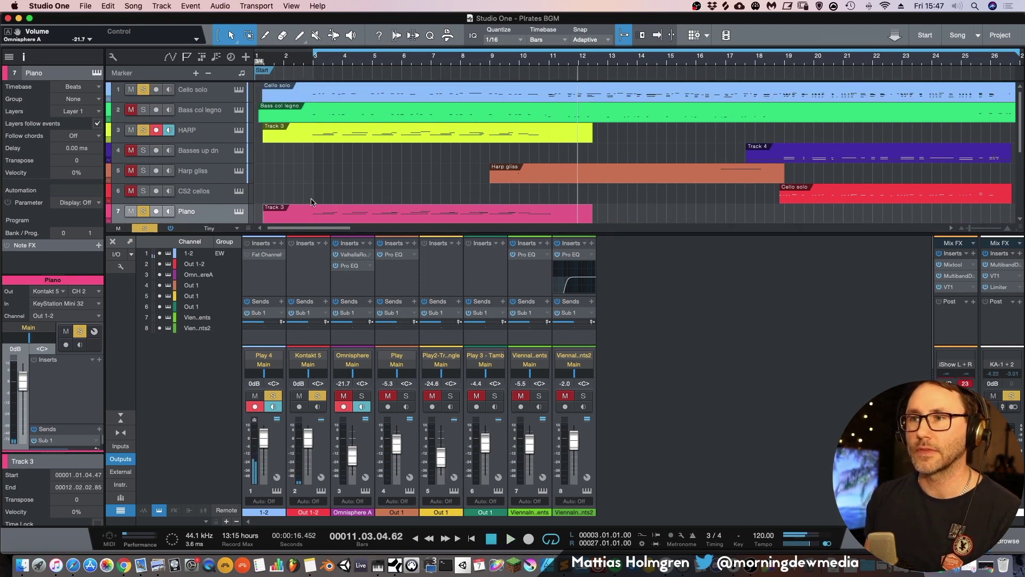
# Clear the current solos and play Cello solo soloed, adding Bass col legno to the solo
pyautogui.click(144, 228)
pyautogui.click(201, 110)
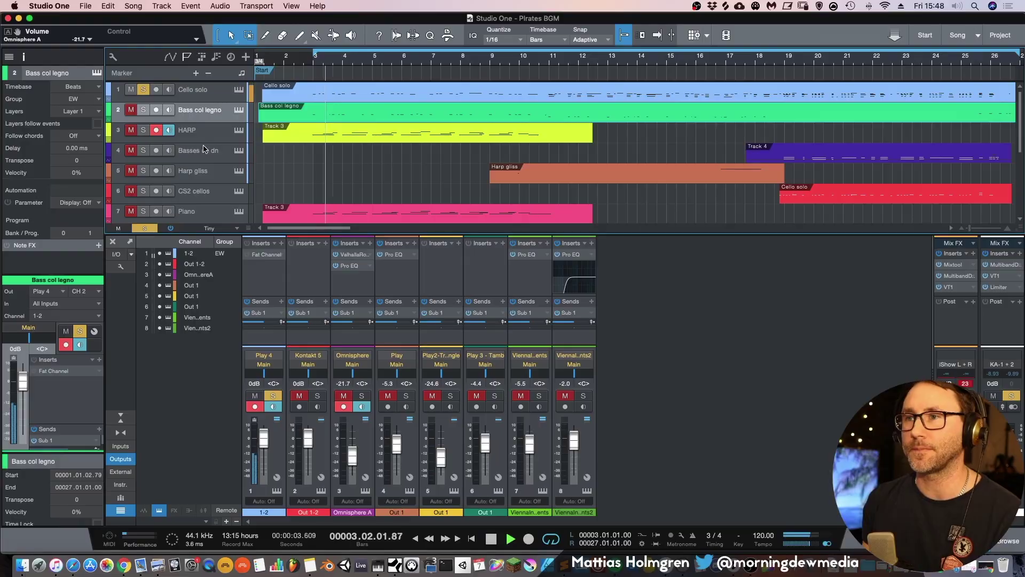
pyautogui.click(143, 110)
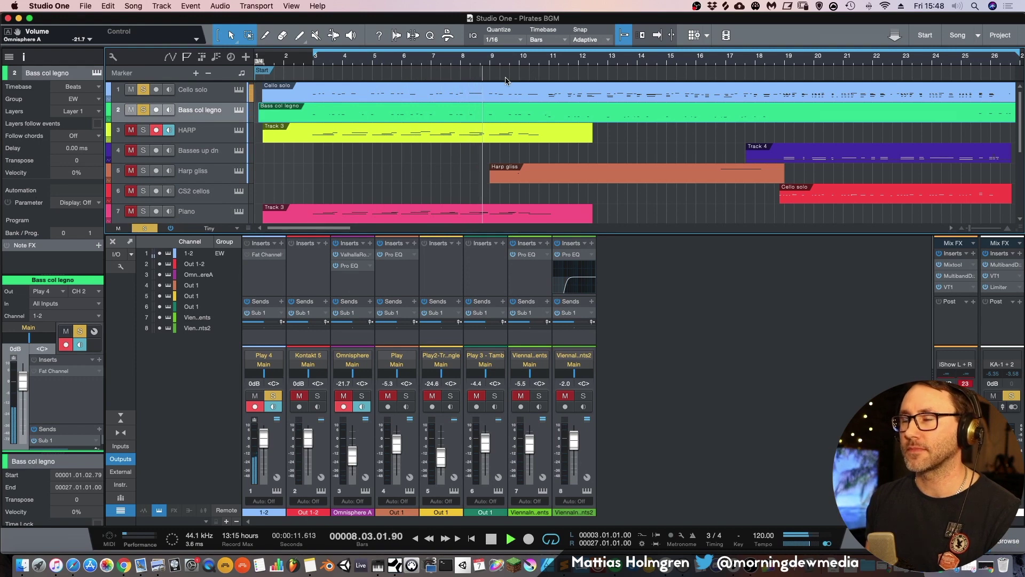
# Examine the Harp gliss track's EastWest Play instrument and its loaded patches, keeping Harp Gliss Maj Up+Dn (5) selected, and close it
pyautogui.press('w')
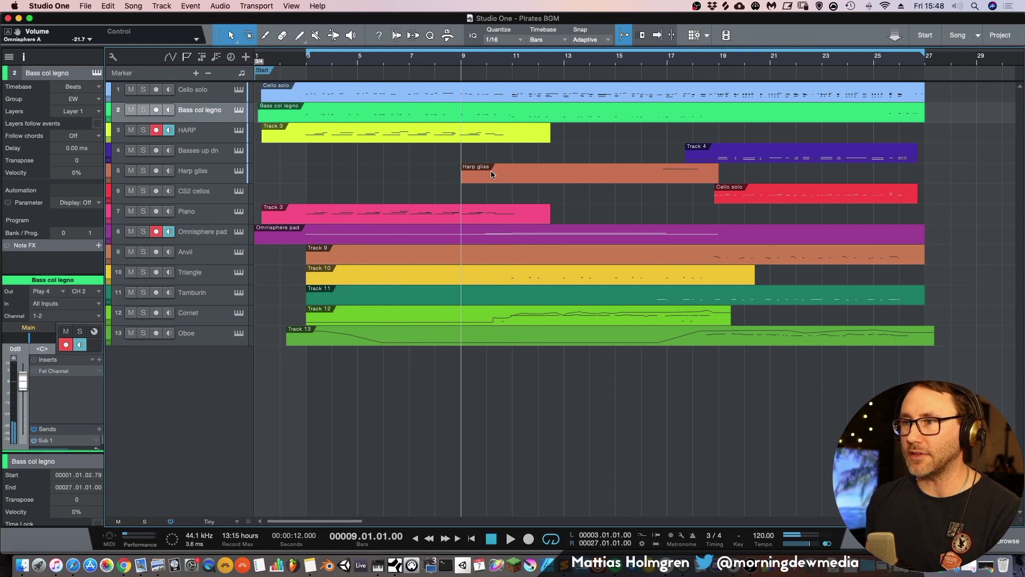
pyautogui.click(194, 174)
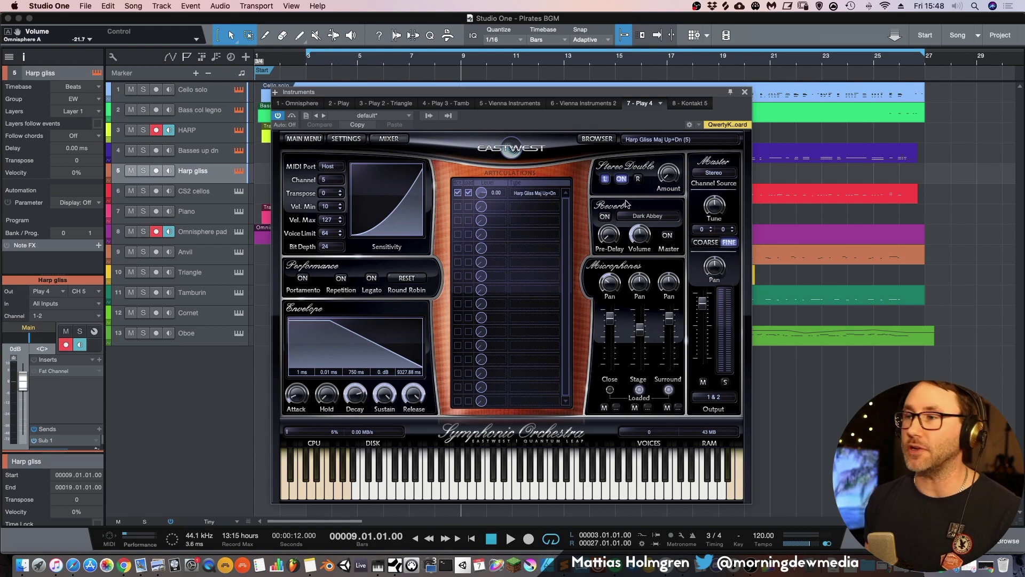
pyautogui.click(611, 140)
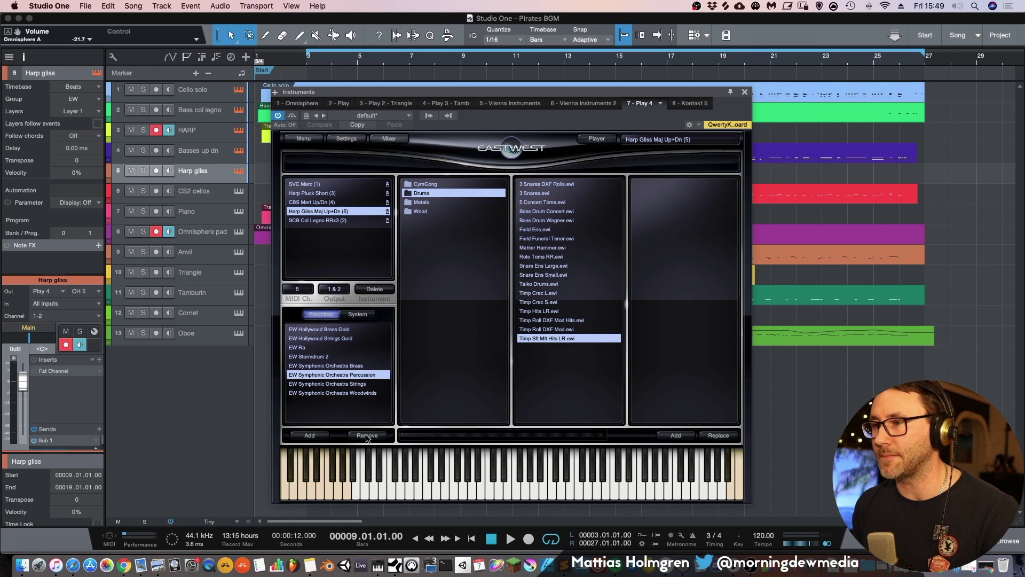
pyautogui.click(660, 141)
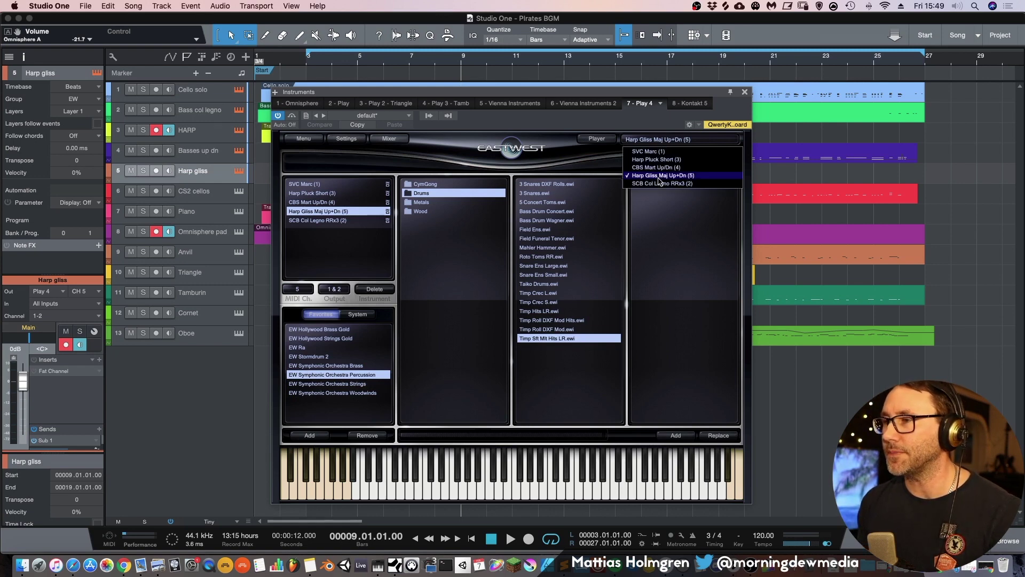
pyautogui.click(678, 178)
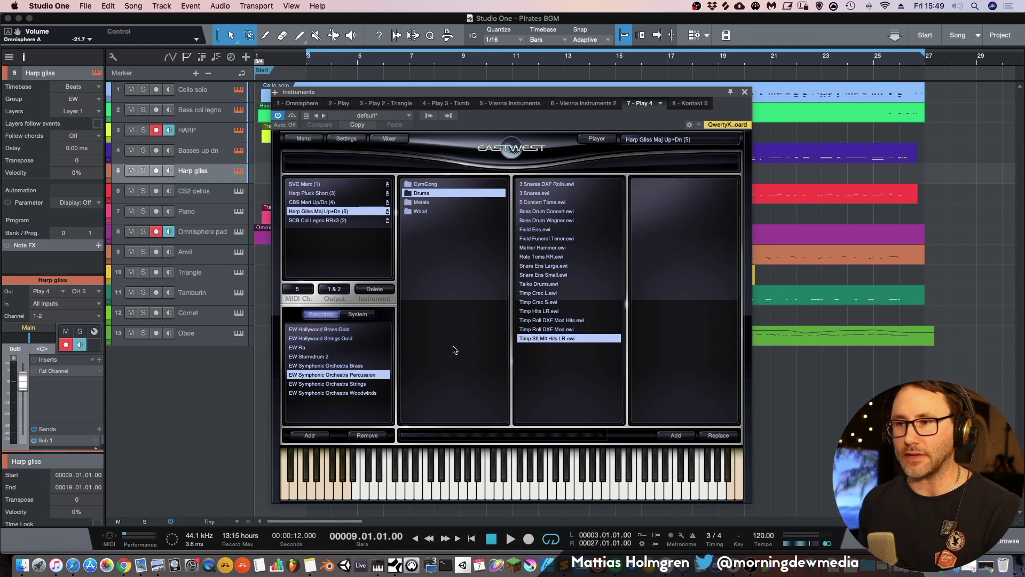
pyautogui.click(744, 92)
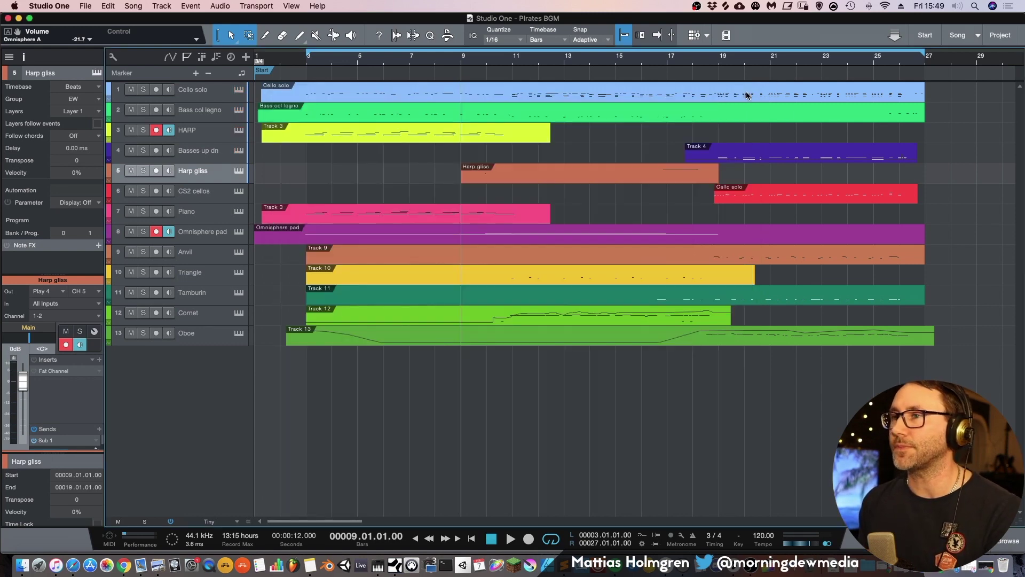
# Play from bar 9 with the Harp gliss track soloed, stopping after the glissando part has been heard
pyautogui.press('space')
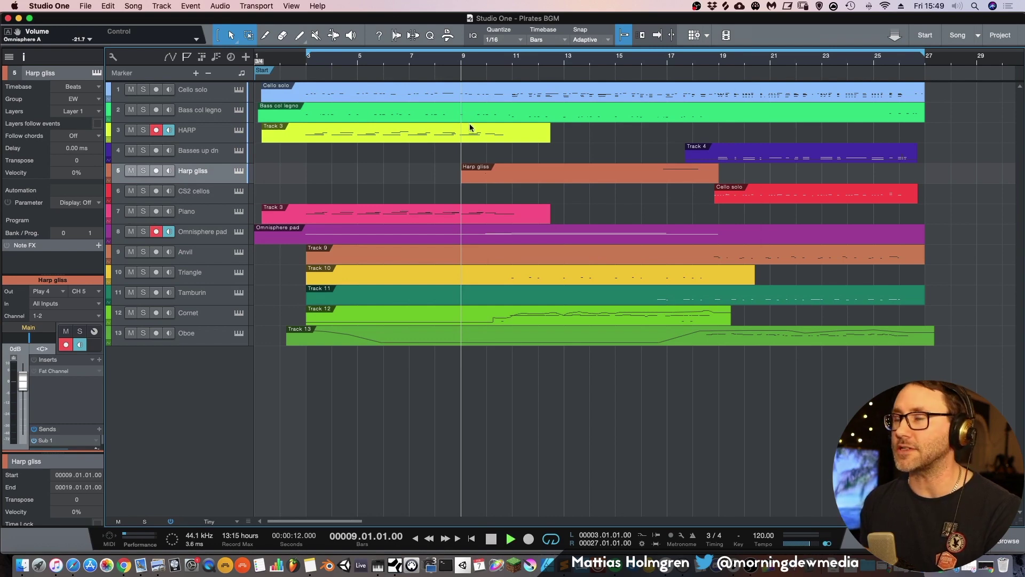
pyautogui.click(144, 171)
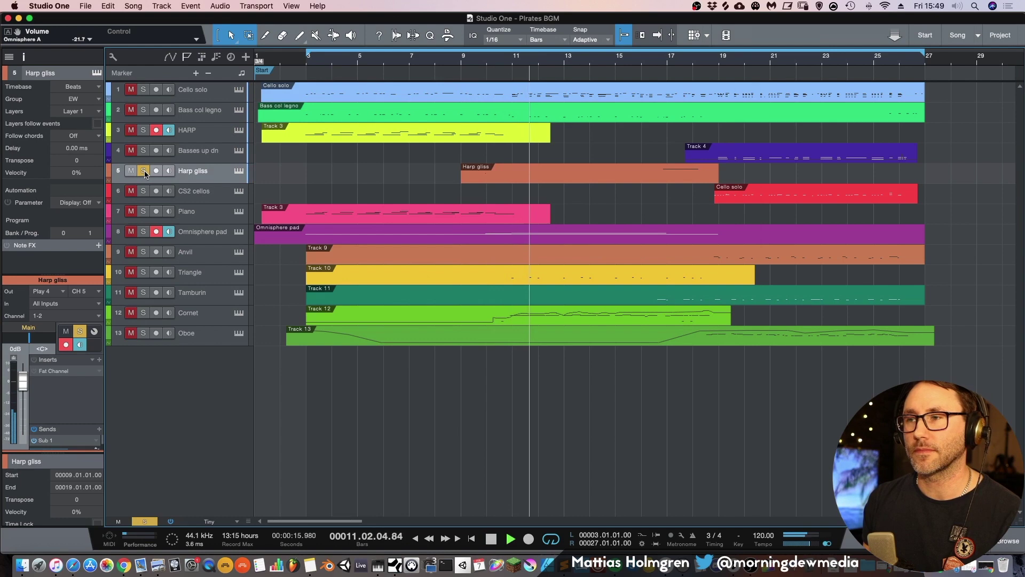
pyautogui.press('space')
# Clear the Harp gliss solo and play the full arrangement from just after bar 9 to about bar 14
pyautogui.click(144, 171)
pyautogui.click(470, 60)
pyautogui.press('space')
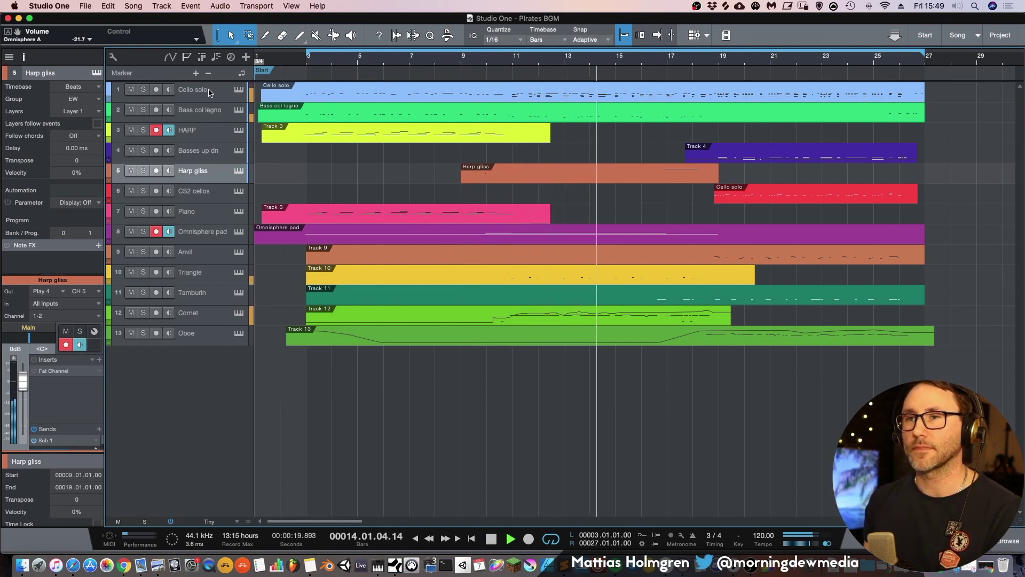
pyautogui.press('space')
# Disarm the HARP and Omnisphere pad tracks and place the playhead at 10.03.01.00
pyautogui.click(156, 129)
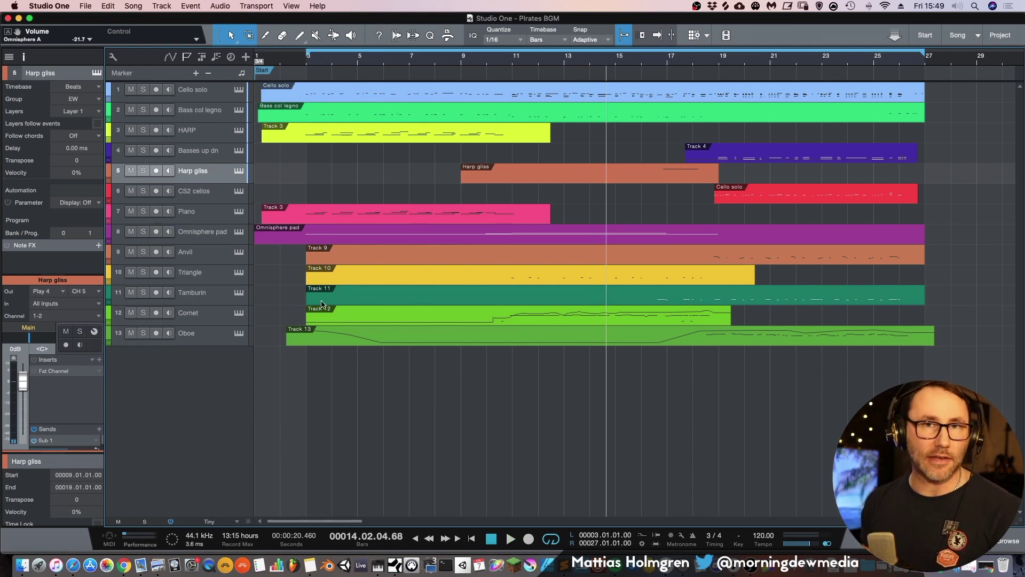
pyautogui.click(322, 302)
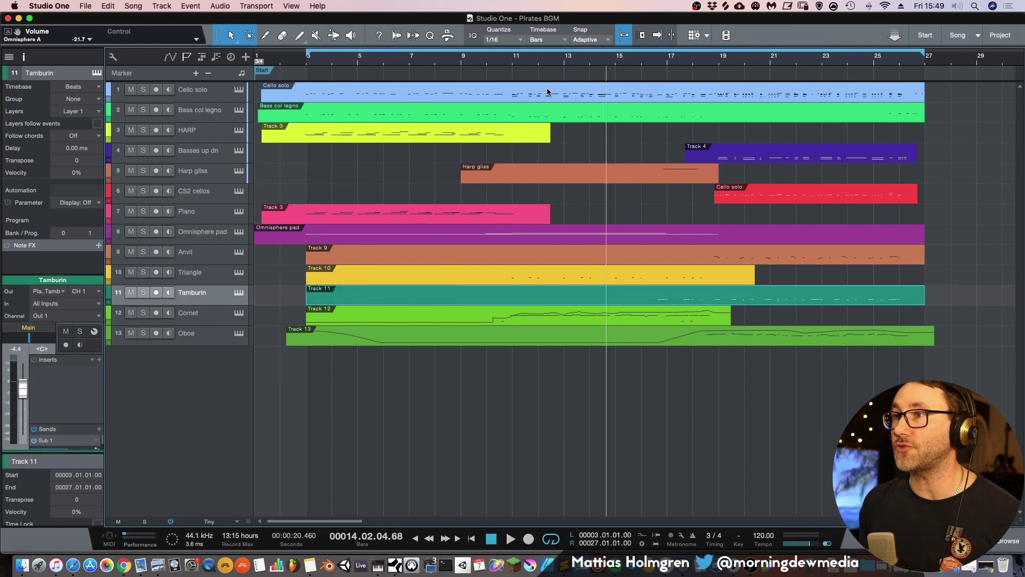
pyautogui.click(504, 59)
# Examine the Cornet track's Vienna Instruments plug-in with its 04 Cornet preset, and close it
pyautogui.click(194, 314)
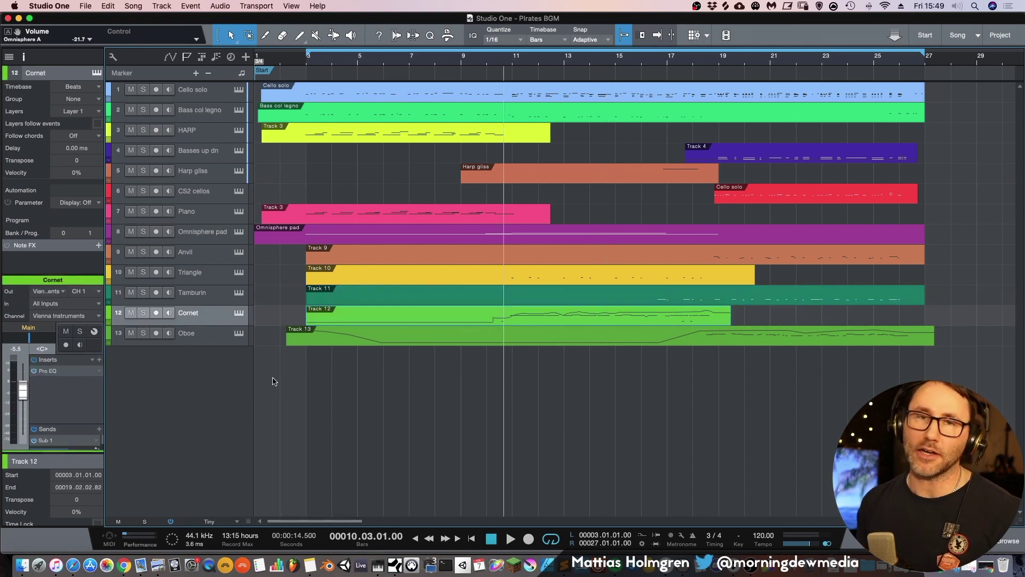
pyautogui.click(239, 314)
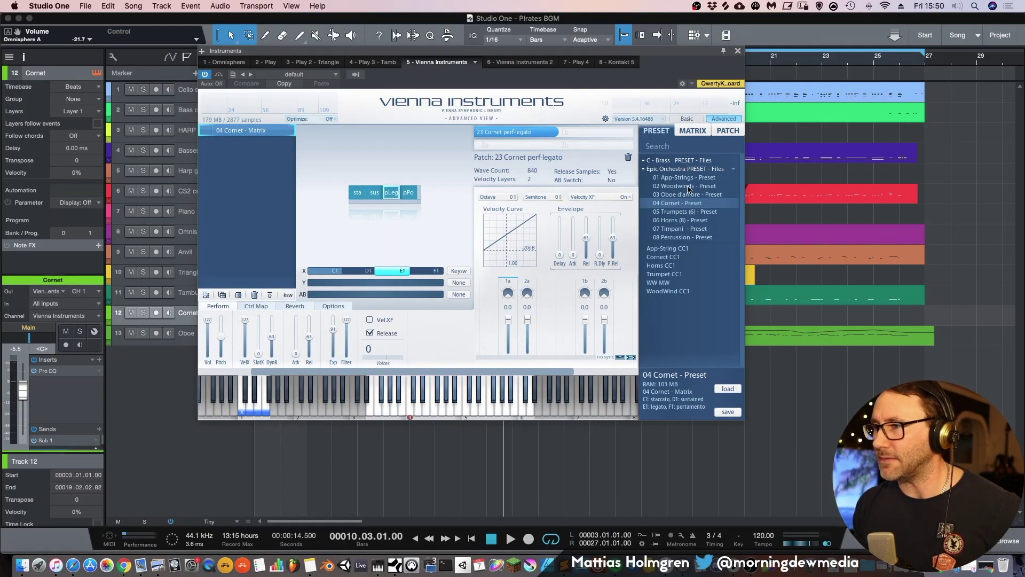
pyautogui.click(737, 51)
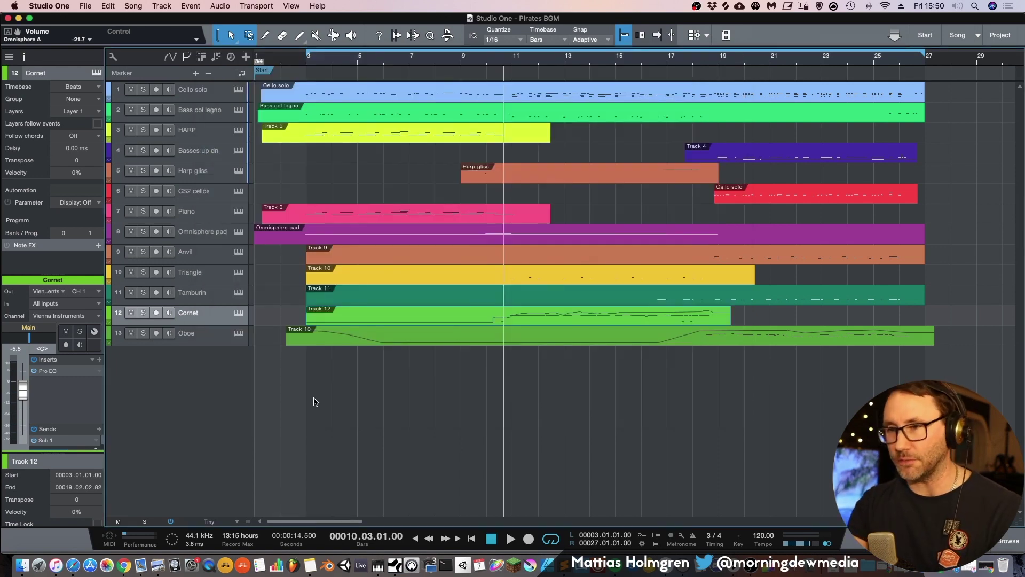
# Open the Cornet part's notes and play the full arrangement from bar 10 to bar 18, following the cornet melody
pyautogui.press('F3')
pyautogui.press('F3')
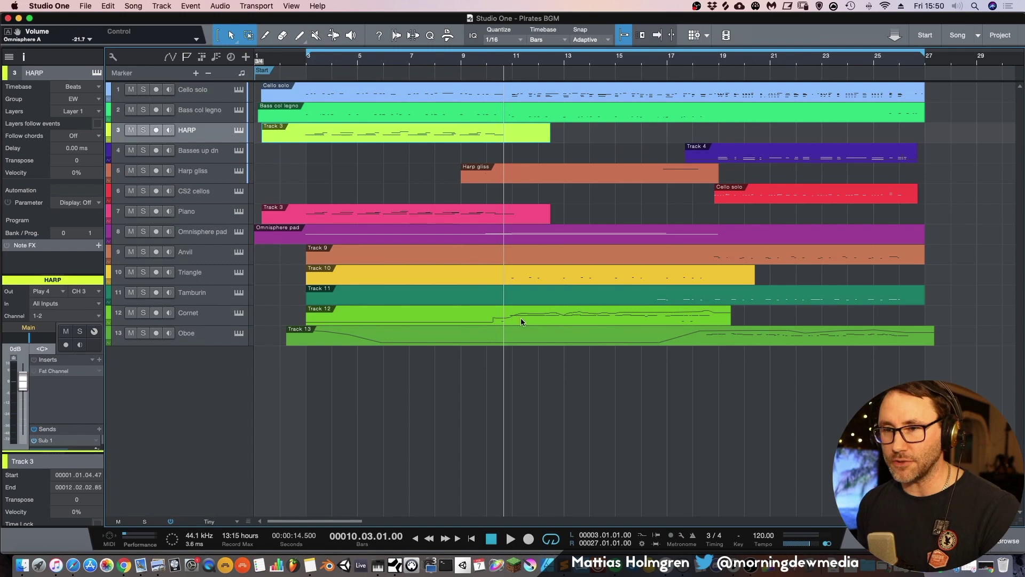
pyautogui.doubleClick(545, 314)
pyautogui.press('space')
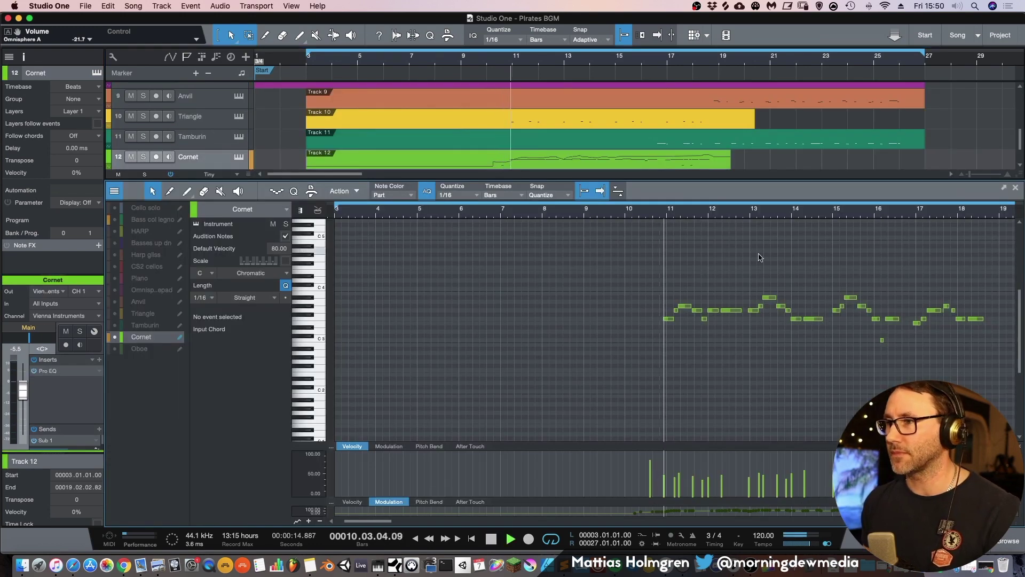
pyautogui.press('e')
pyautogui.press('e')
pyautogui.press('e')
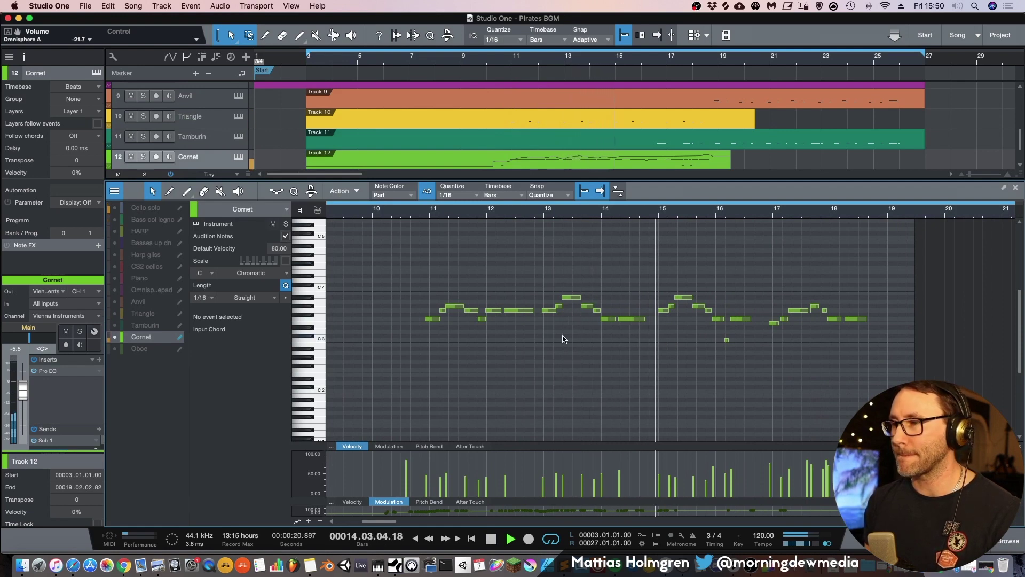
pyautogui.hscroll(2, 562, 338)
pyautogui.press('w')
pyautogui.press('w')
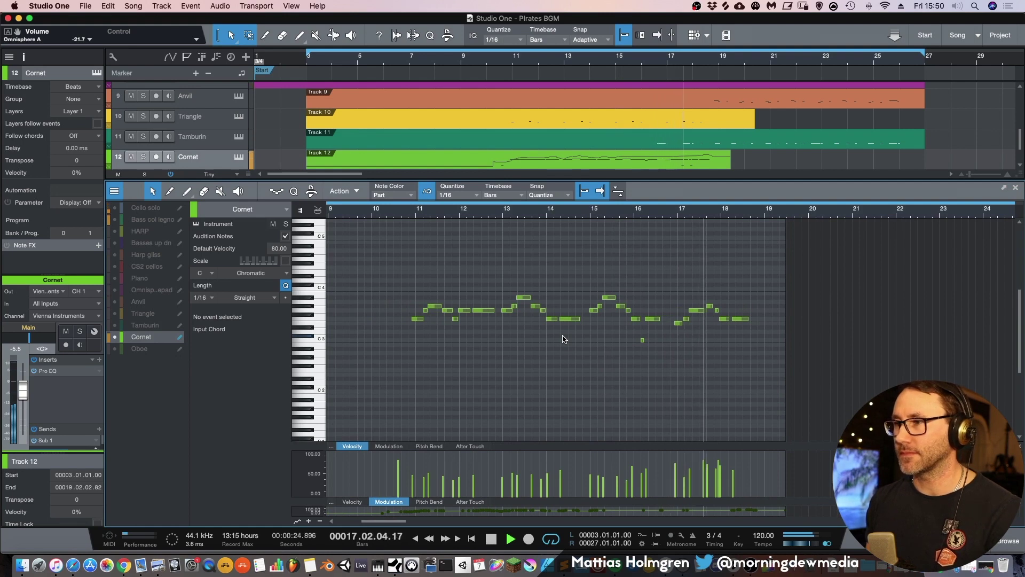
pyautogui.press('space')
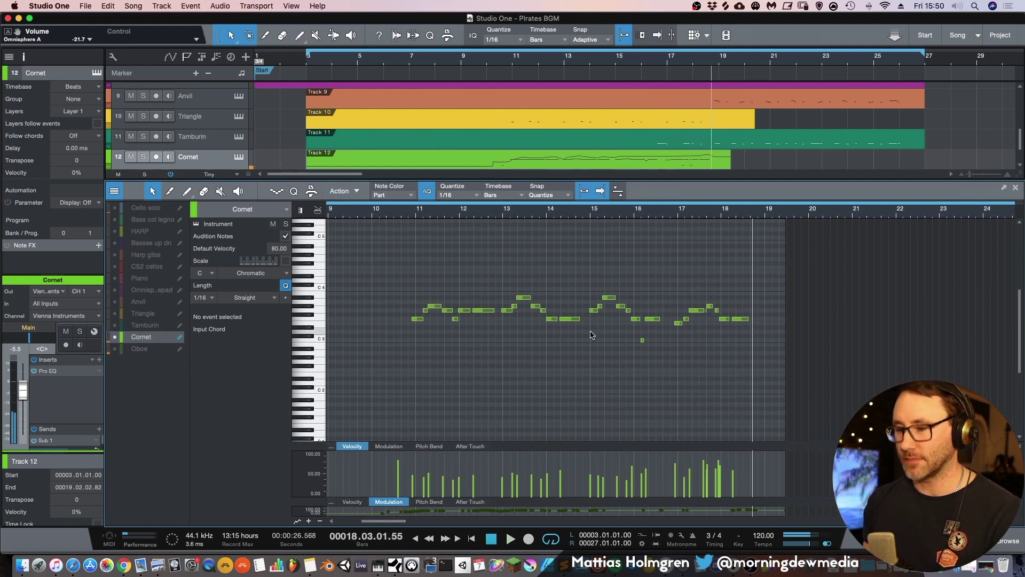